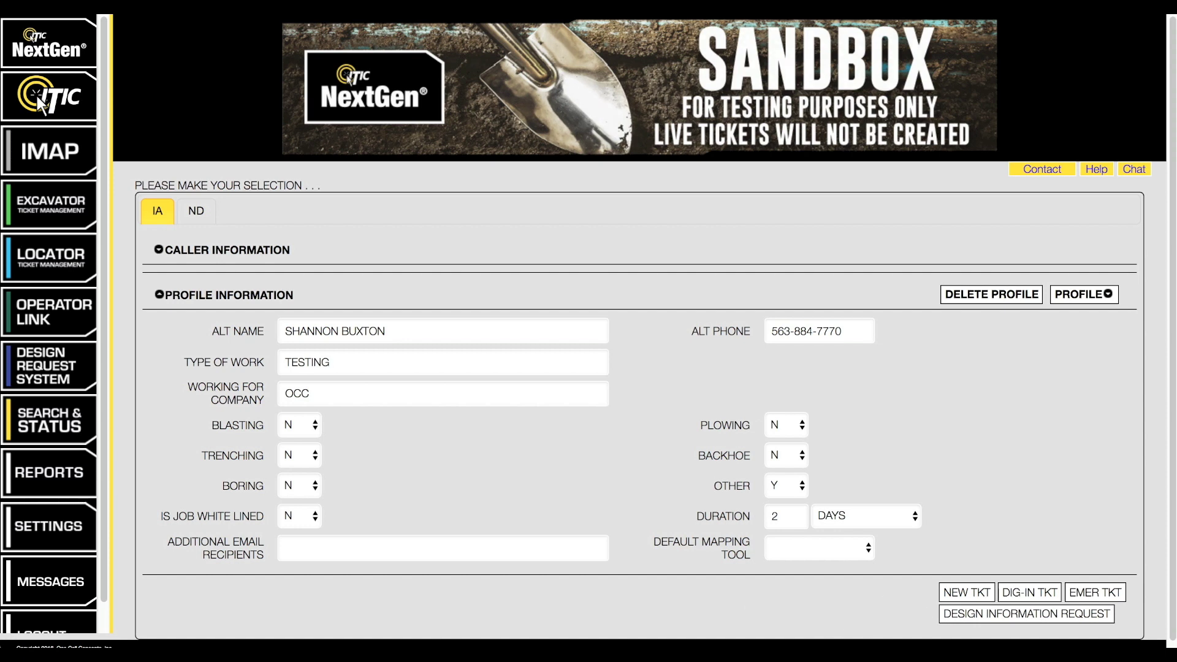
Start a new design information request and locate 625 E Court Ave, Des Moines.
left_click(1099, 617)
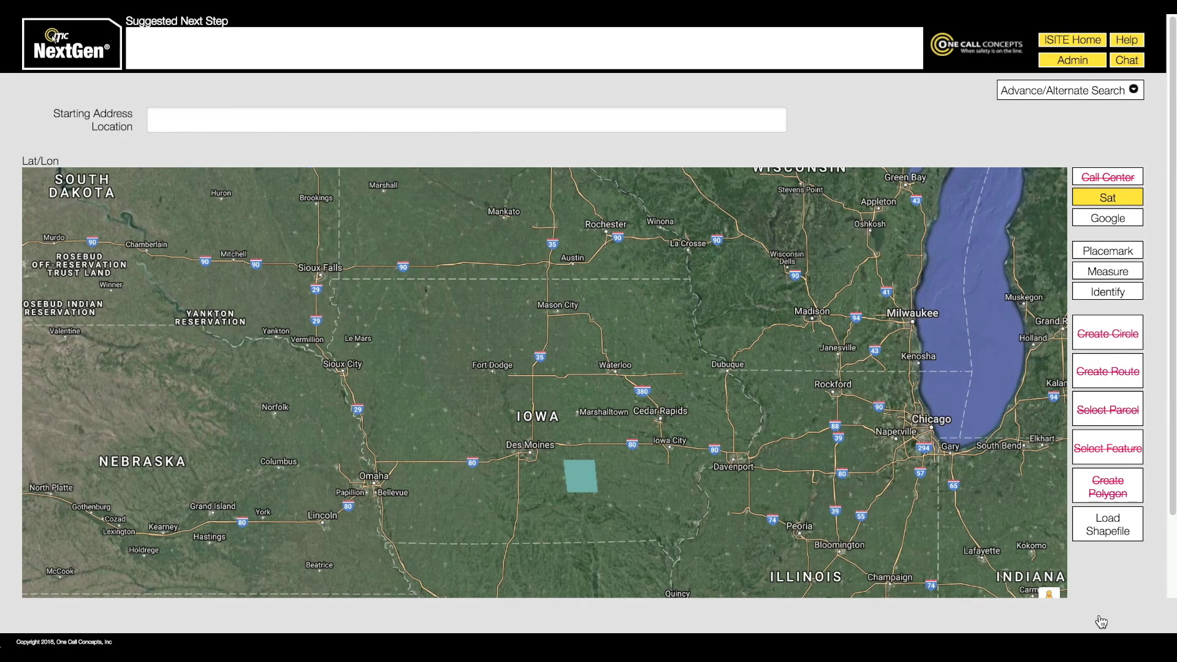
left_click(635, 121)
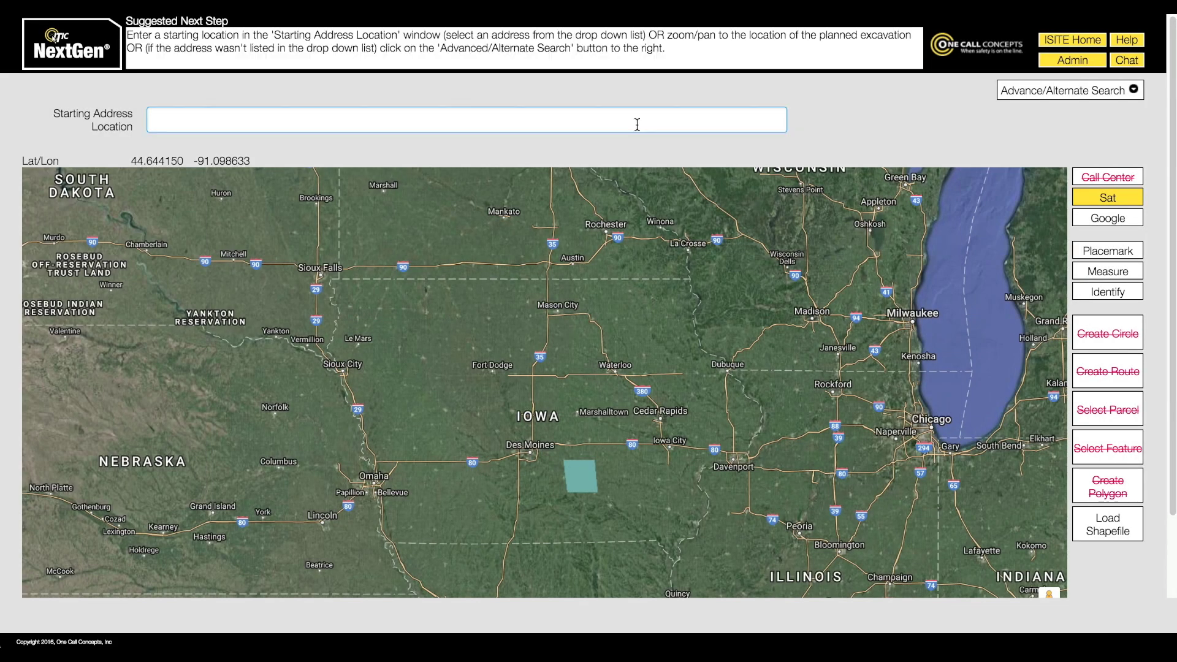
type("625 e court ave")
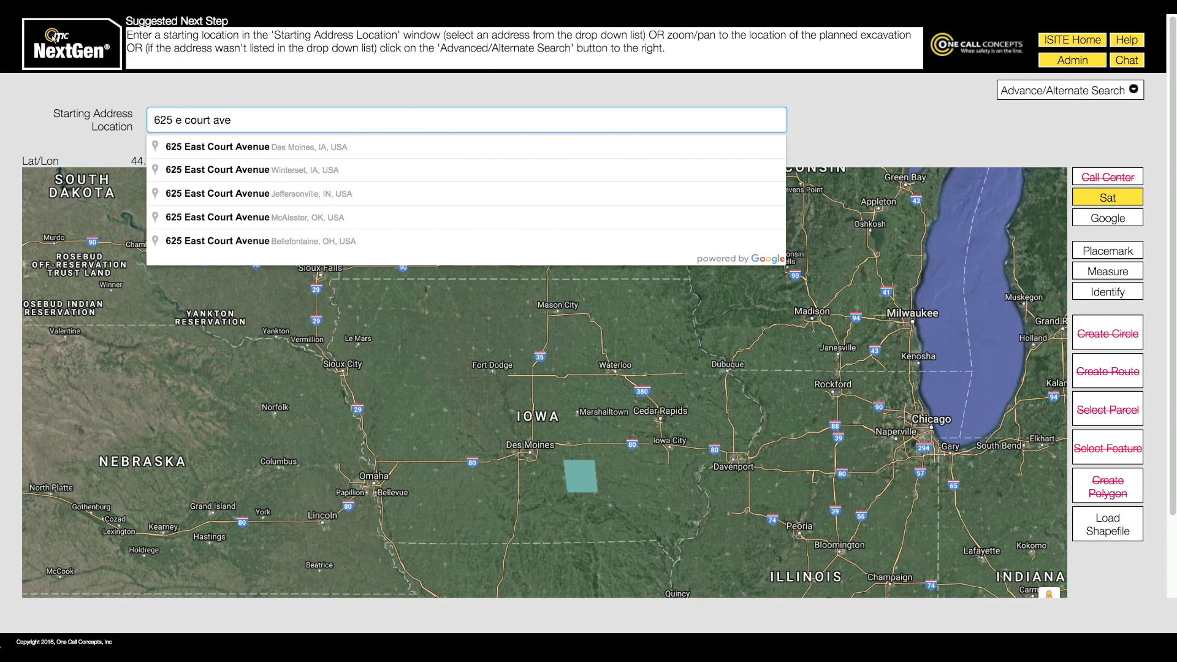
key("Down")
key("Return")
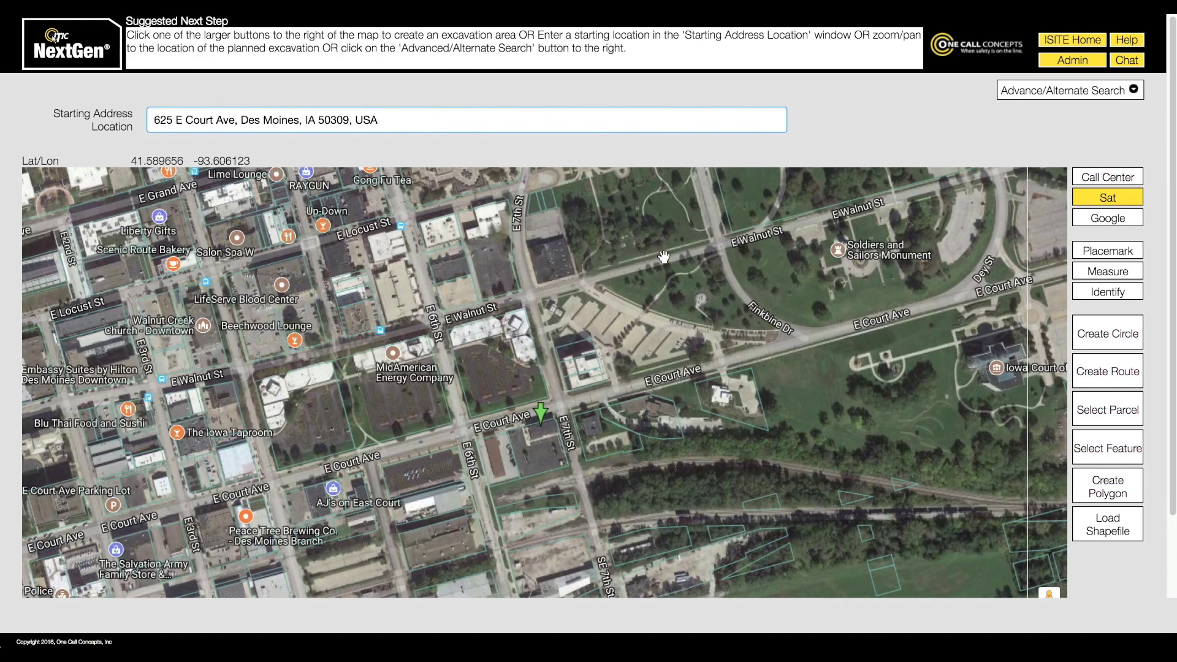
Select the Bar Association parcel as the dig area and generate Ticket A.
scroll(548, 445, "up", 2)
left_click_drag(548, 445, 553, 393)
left_click(1098, 409)
left_click(576, 405)
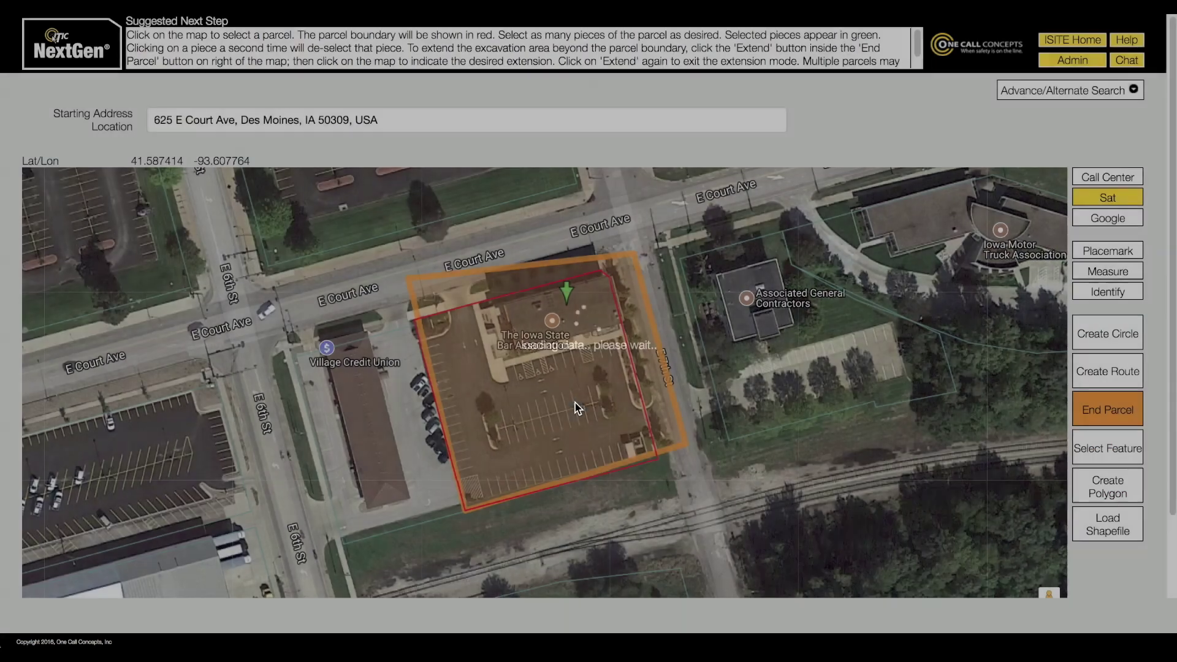
left_click(1108, 410)
left_click(1142, 620)
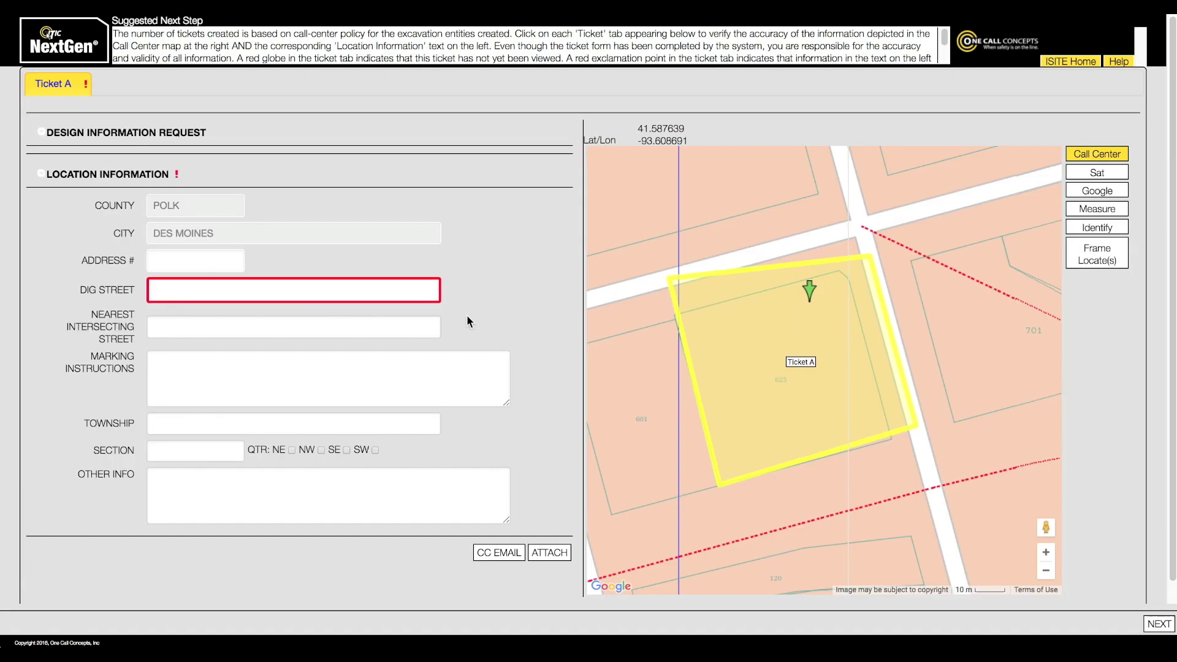
type("625")
key("Tab")
type("E COURT AVE")
key("Tab")
type("7th st")
key("Tab")
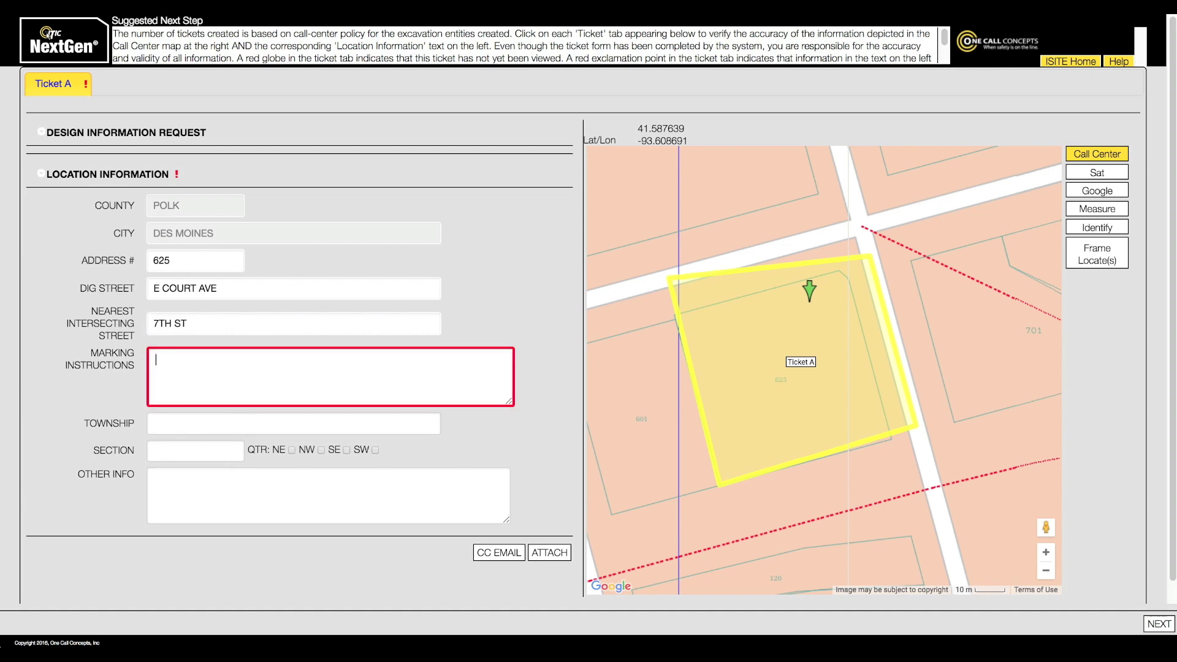
Switch the map to satellite, enter the parking-lot marking instructions, and continue to verification.
left_click(1097, 174)
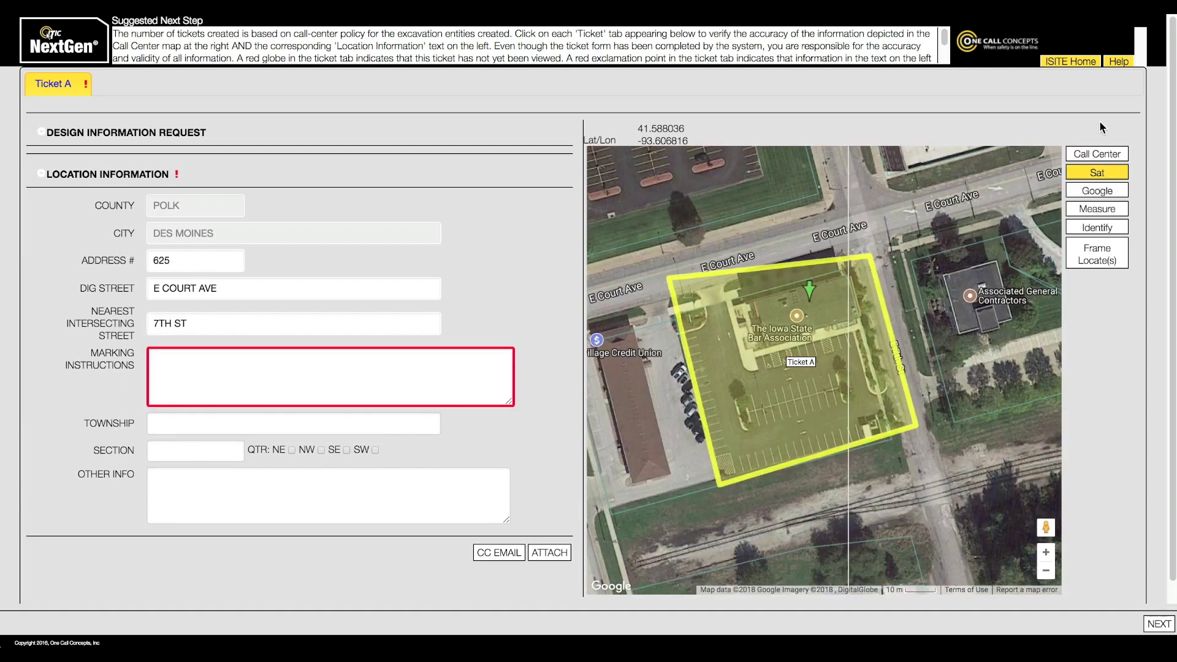
left_click(387, 371)
type("work to take place throughout parking lo")
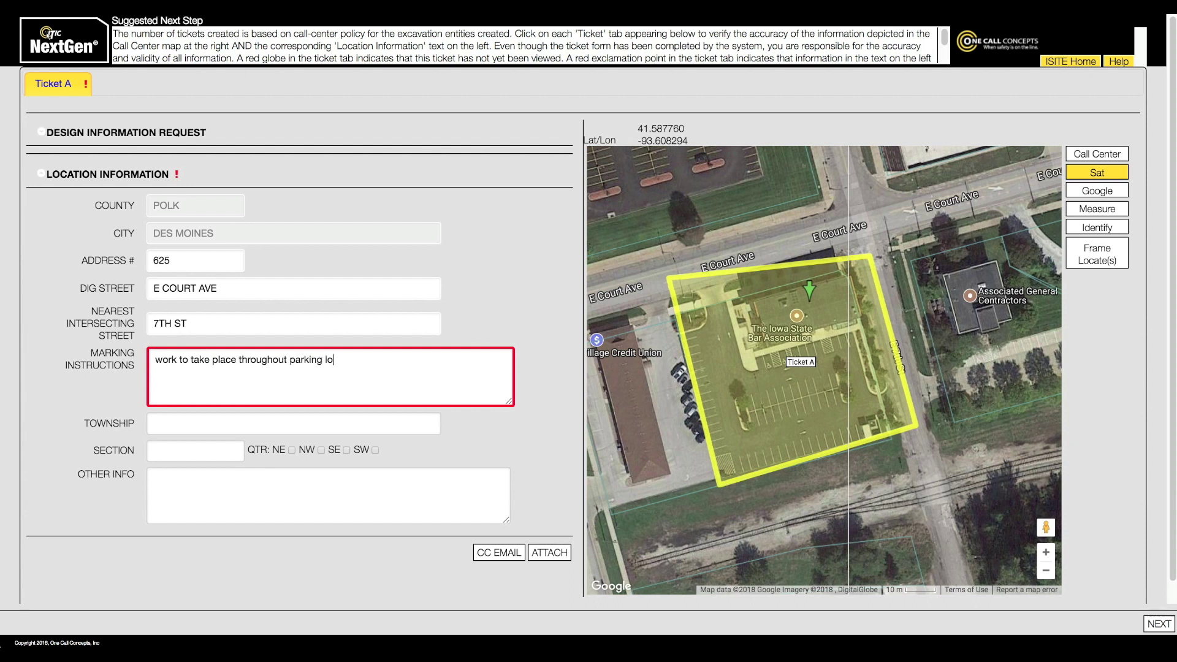
type("t on s, w and sw side of building")
key("Tab")
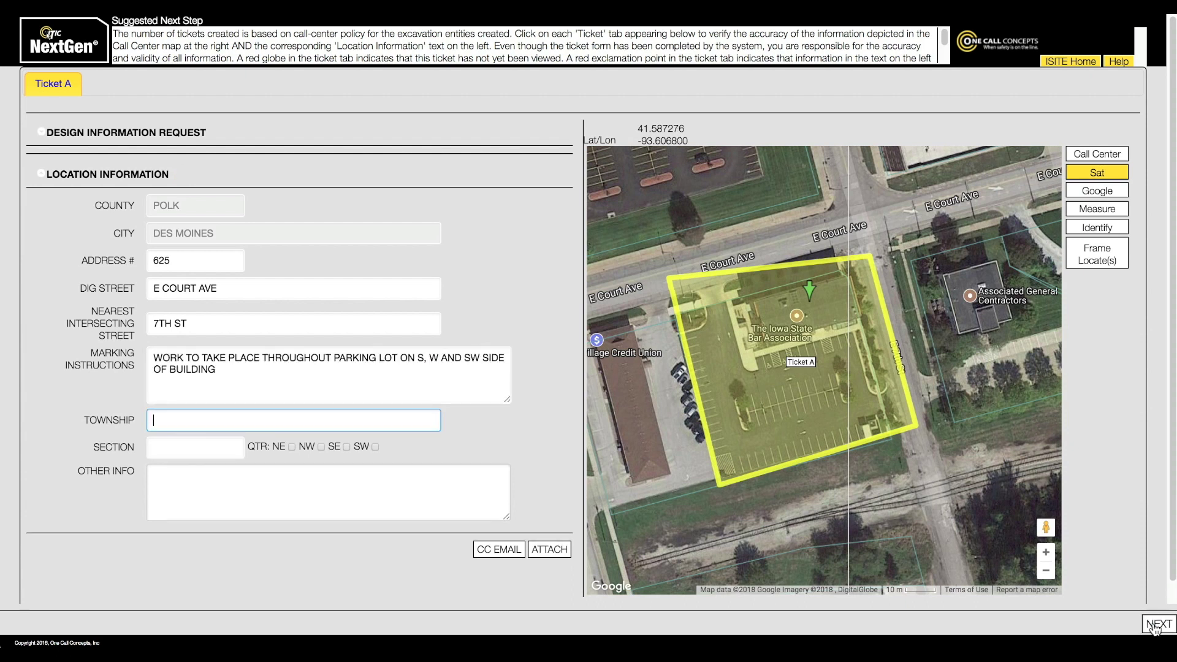
left_click(1158, 623)
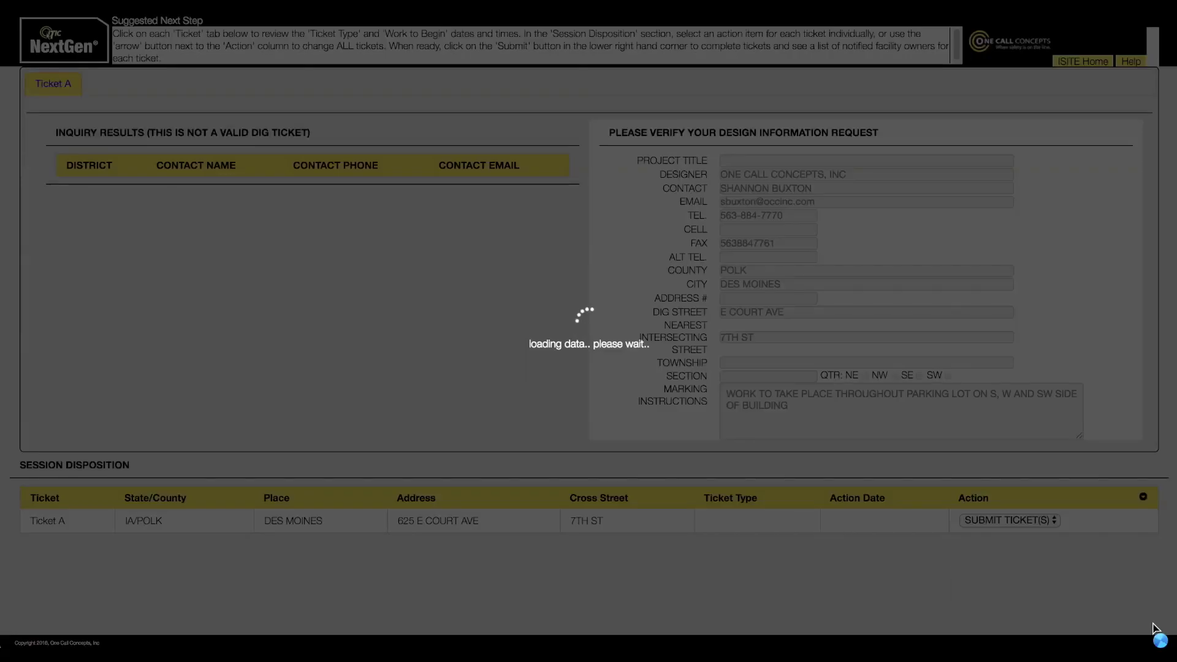
Scroll the verify page down to the Session Disposition section.
scroll(1144, 260, "down", 3)
scroll(1144, 256, "down", 3)
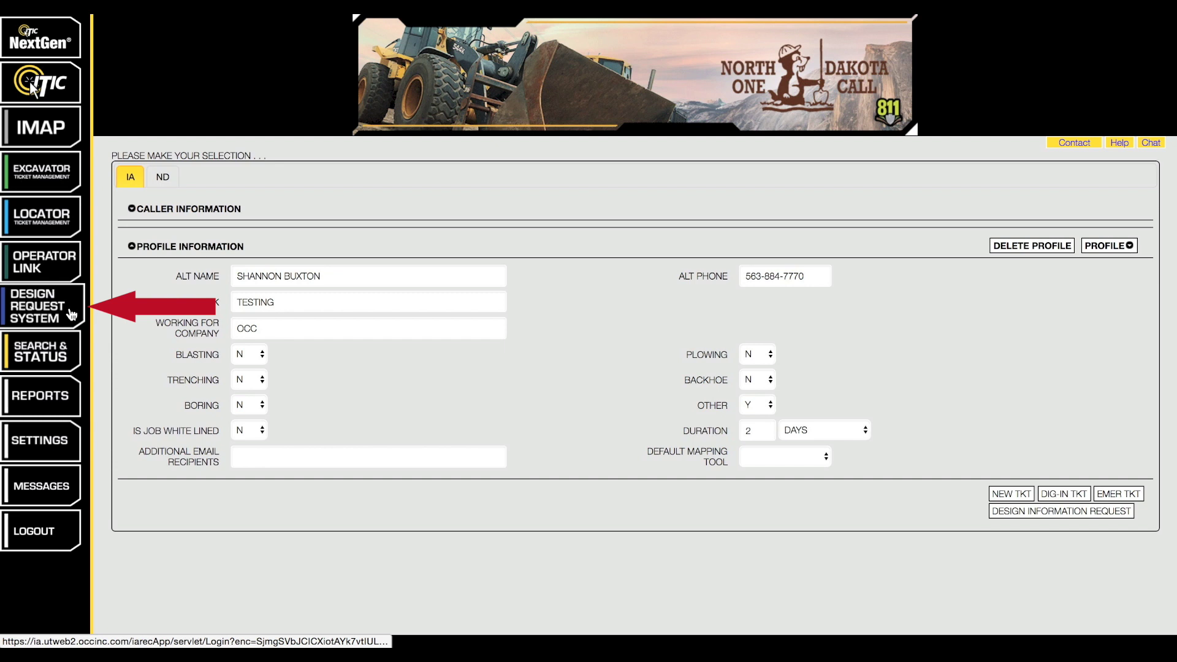
Set the Date Processed start date to 12/01/2017 and show the matching design tickets.
left_click(72, 314)
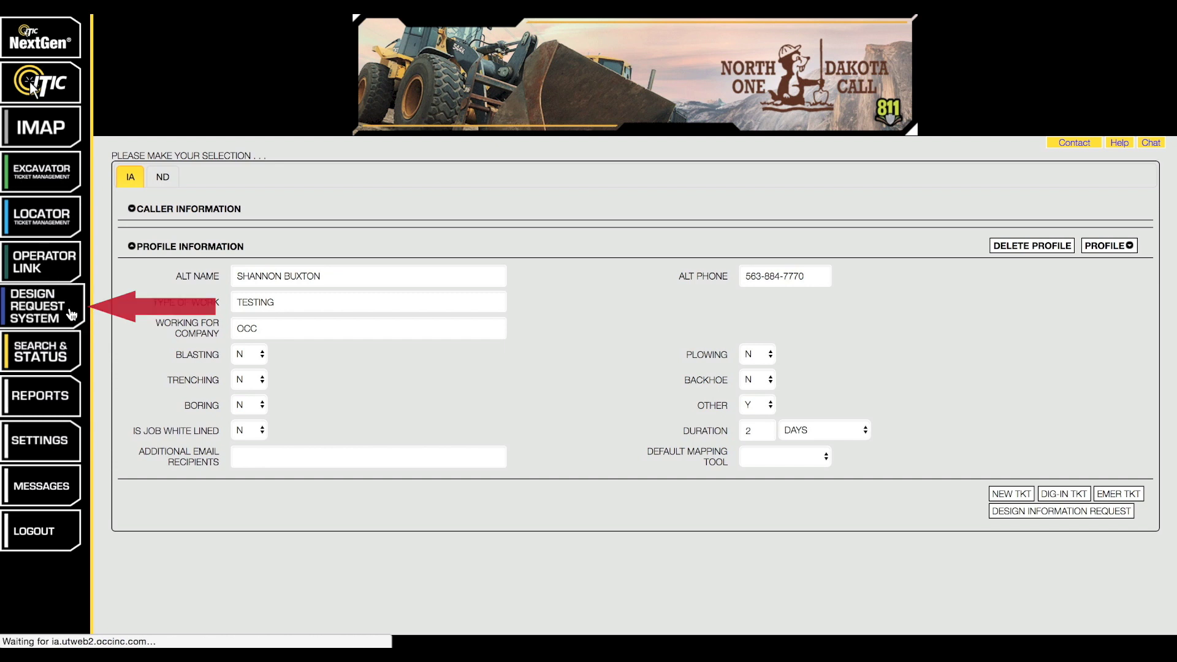
left_click(406, 160)
left_click(329, 178)
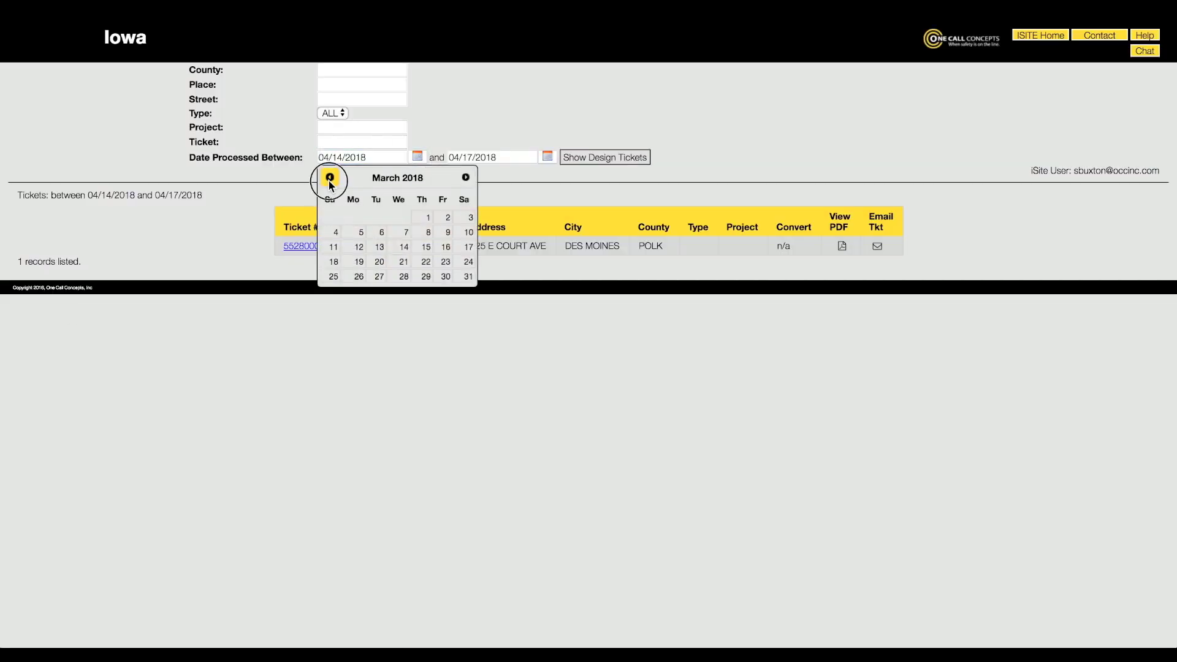
left_click(329, 178)
left_click(329, 178)
left_click(330, 178)
left_click(448, 217)
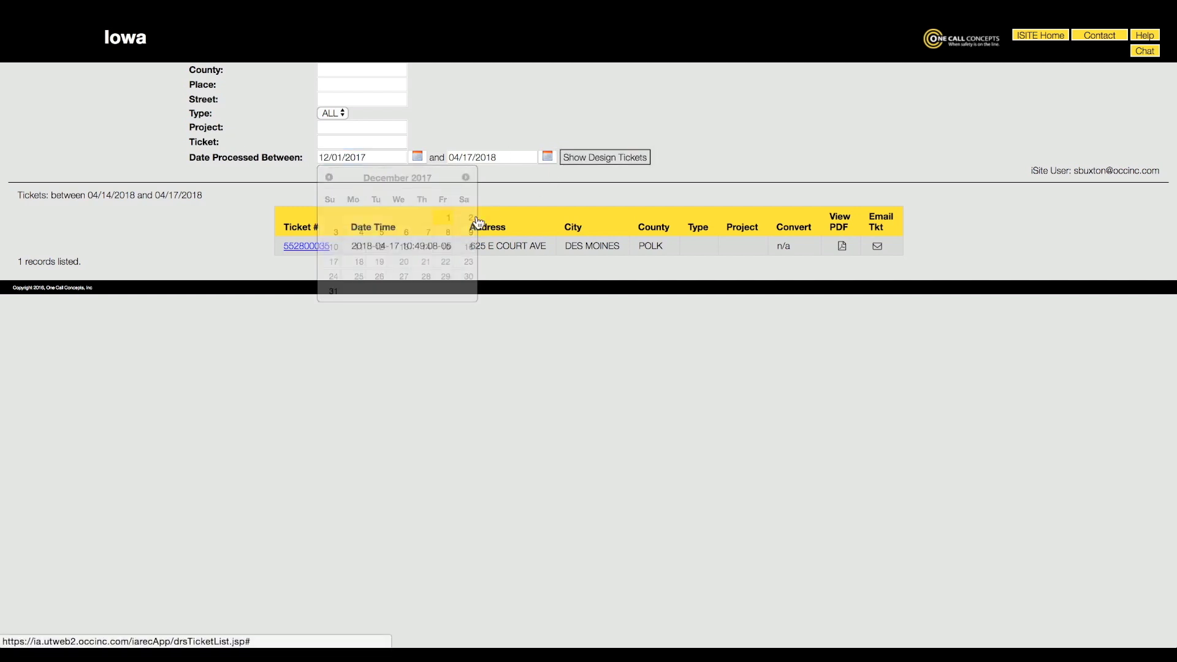
left_click(592, 161)
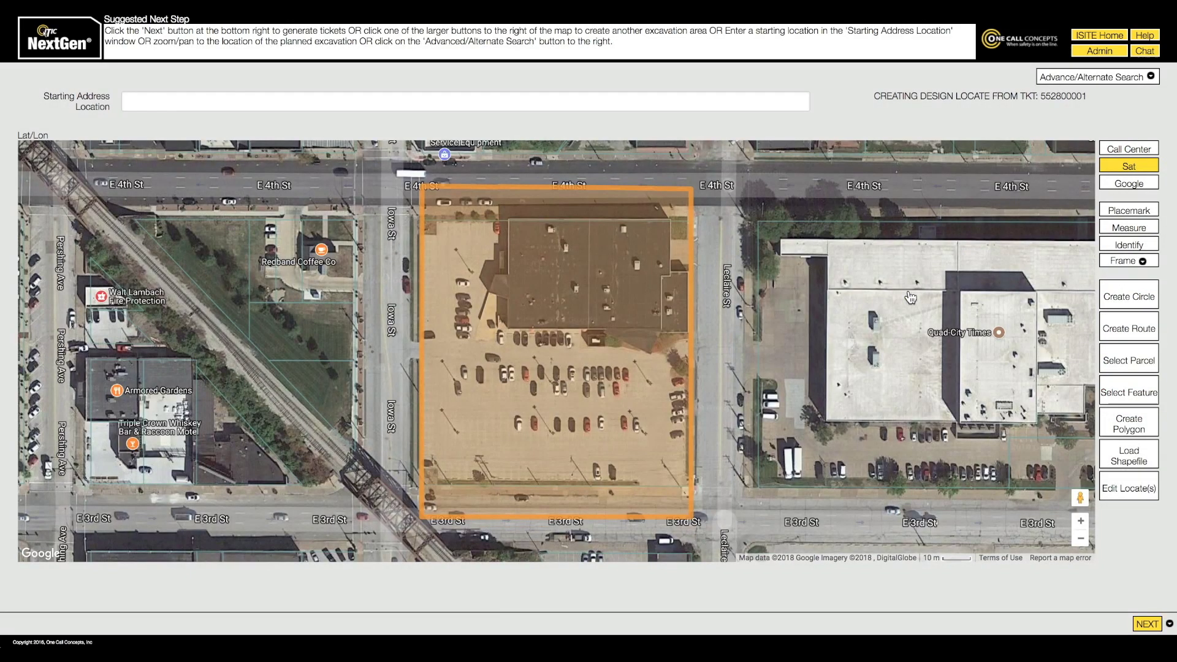
Generate the Ticket A form for the converted Davenport design locate.
left_click(1146, 625)
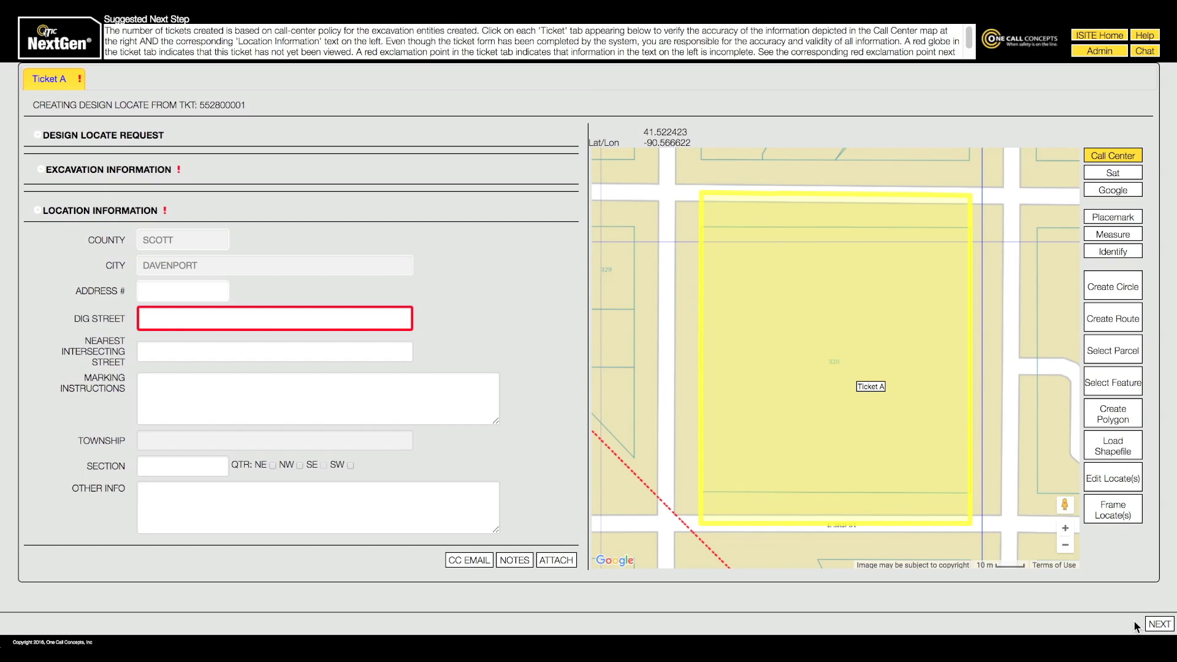
Switch the map to satellite and set the project title to 'Clancy Job'.
left_click(1131, 173)
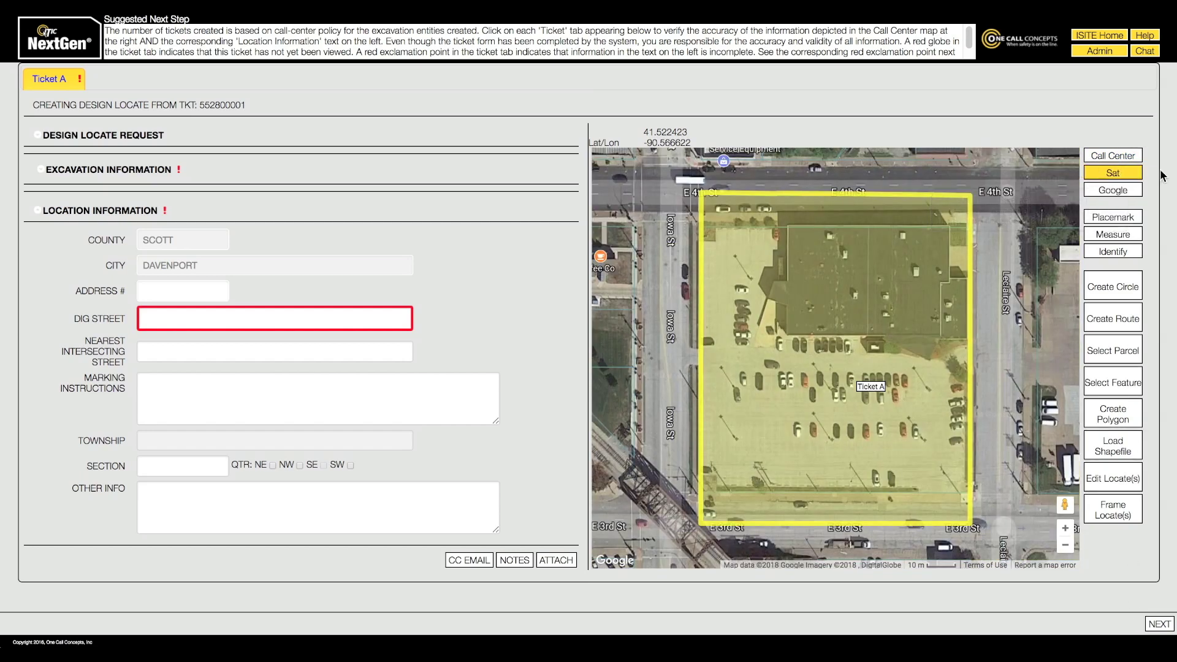
left_click(137, 136)
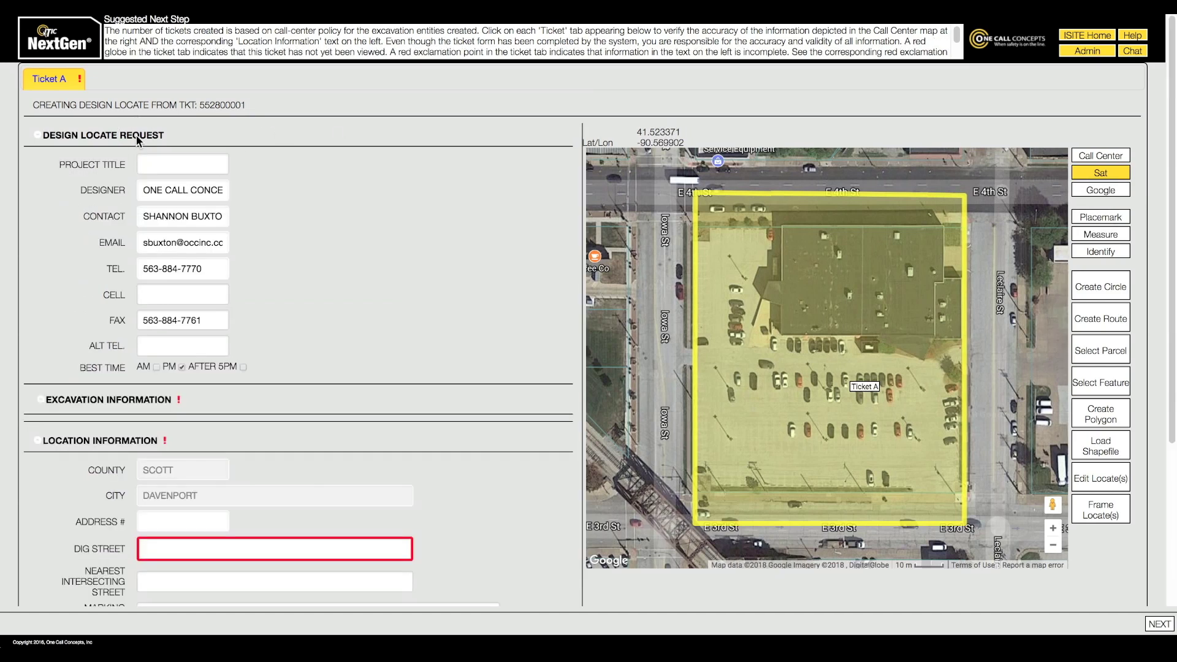
left_click(172, 163)
type("C")
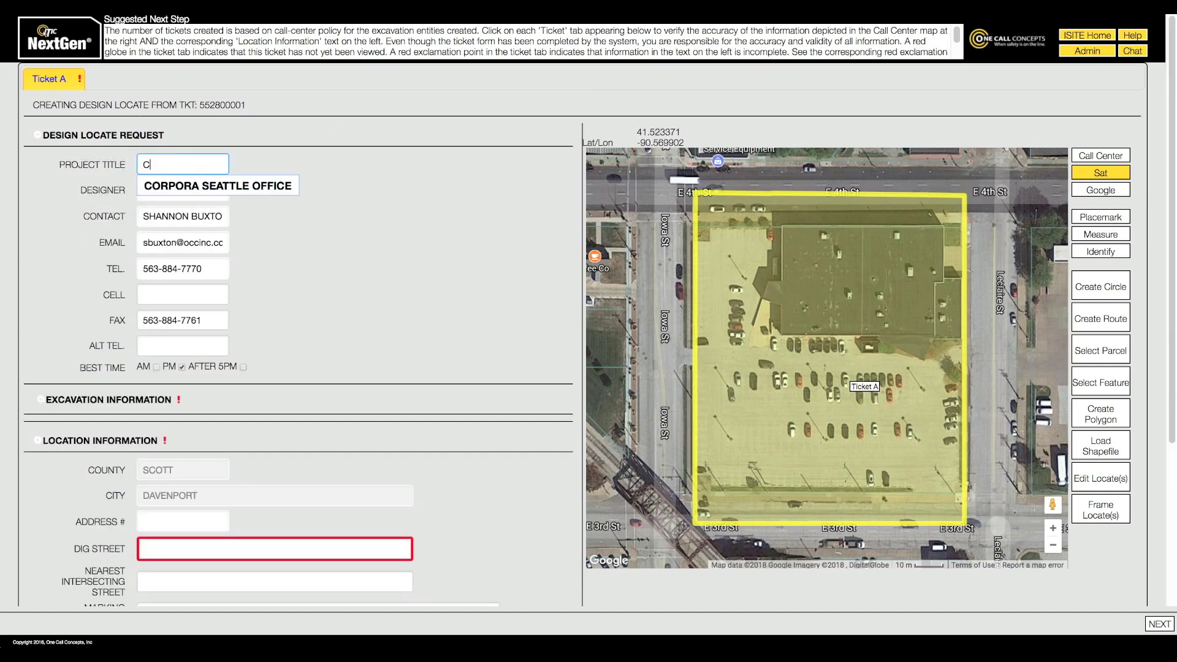
type("lancy Job")
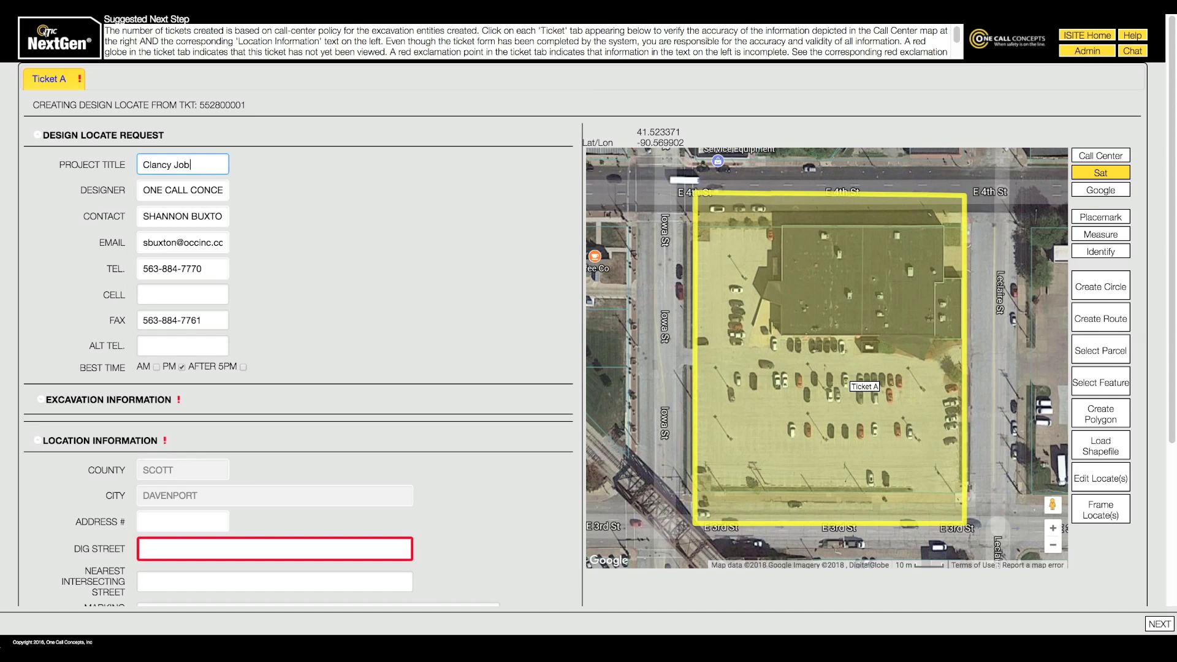
left_click(83, 136)
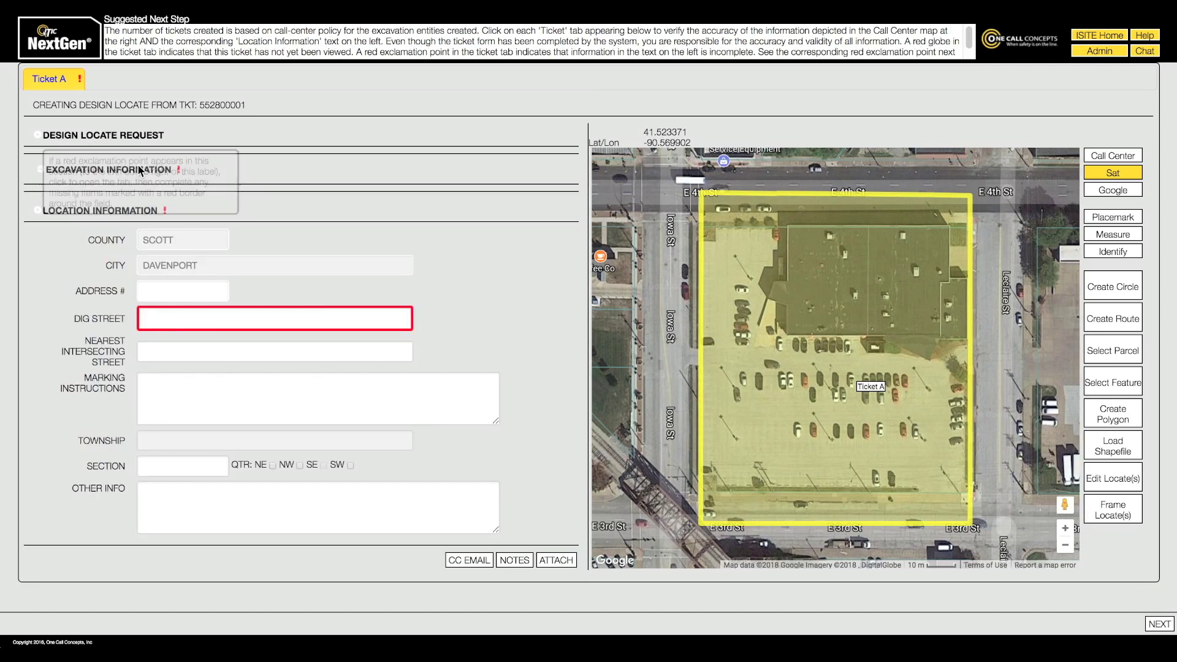
Set type of work to 'prelim design', company to 'Clancy construction', and White Lined to N.
left_click(137, 165)
left_click(258, 201)
key("ctrl+a")
type("prelim design")
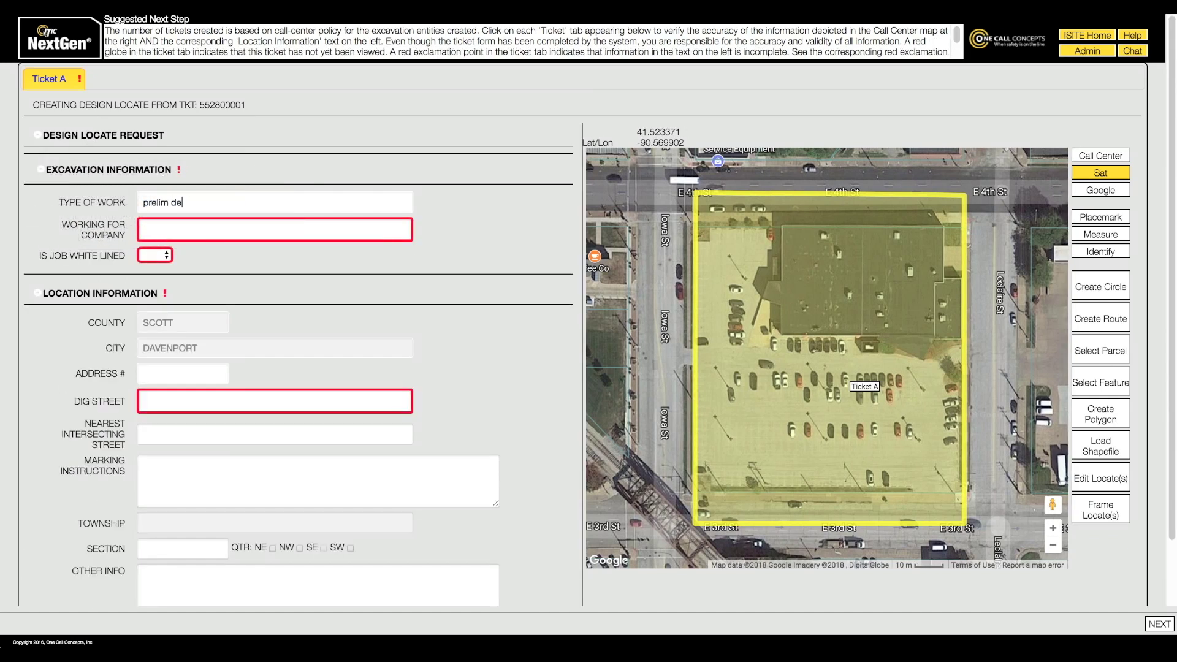
left_click(145, 230)
type("Clancy construction")
left_click(155, 255)
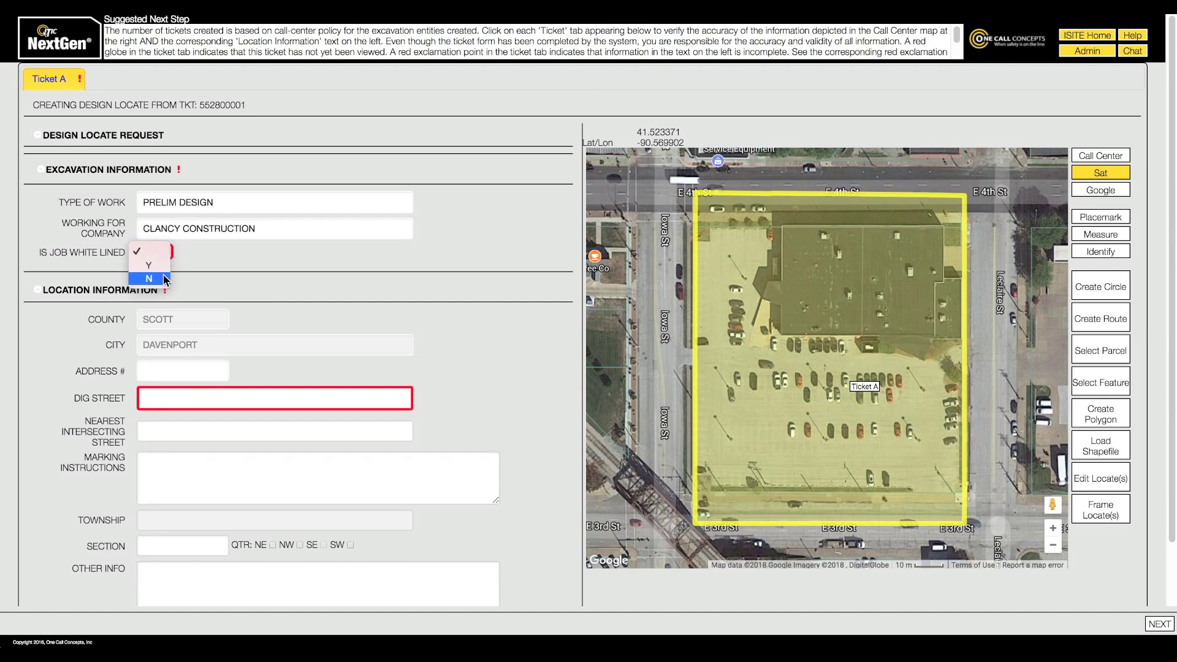
left_click(162, 274)
left_click(214, 368)
type("320")
key("Tab")
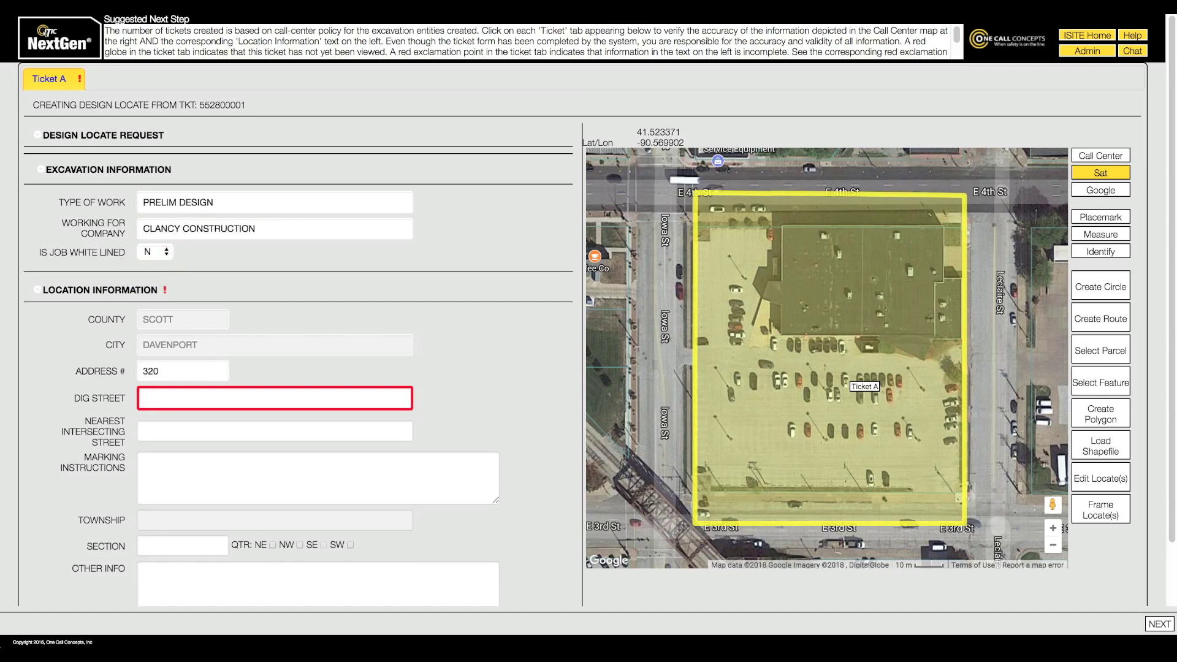
type("leclaire st")
key("Tab")
type("e 4th st")
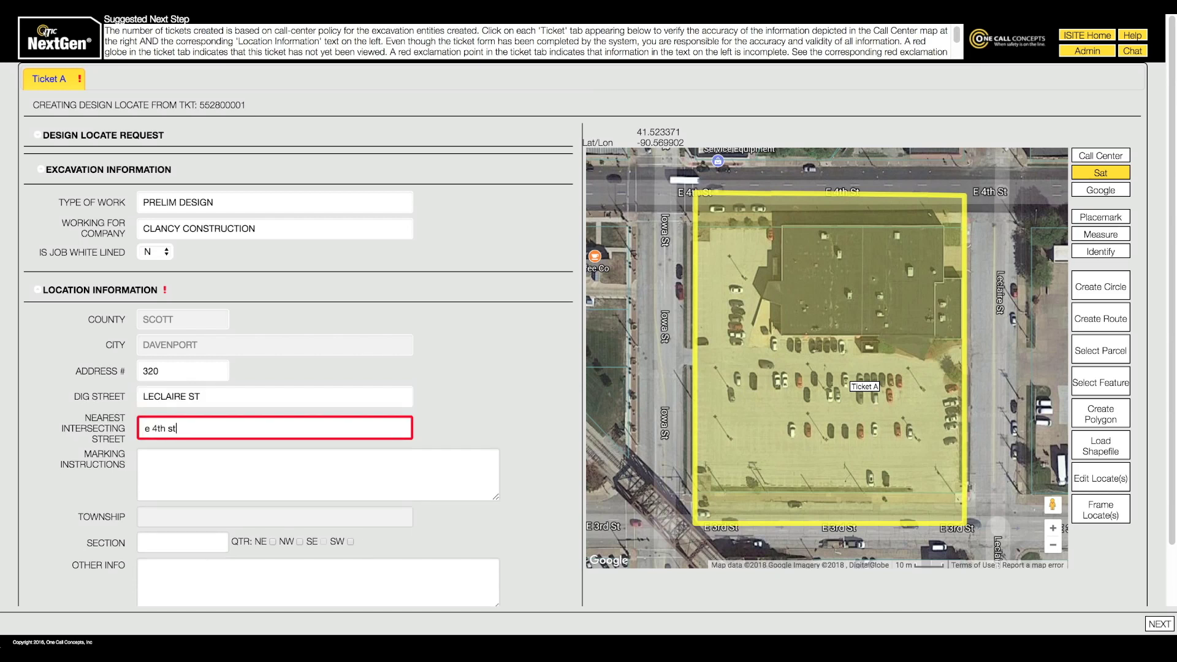
key("Tab")
type("locate ")
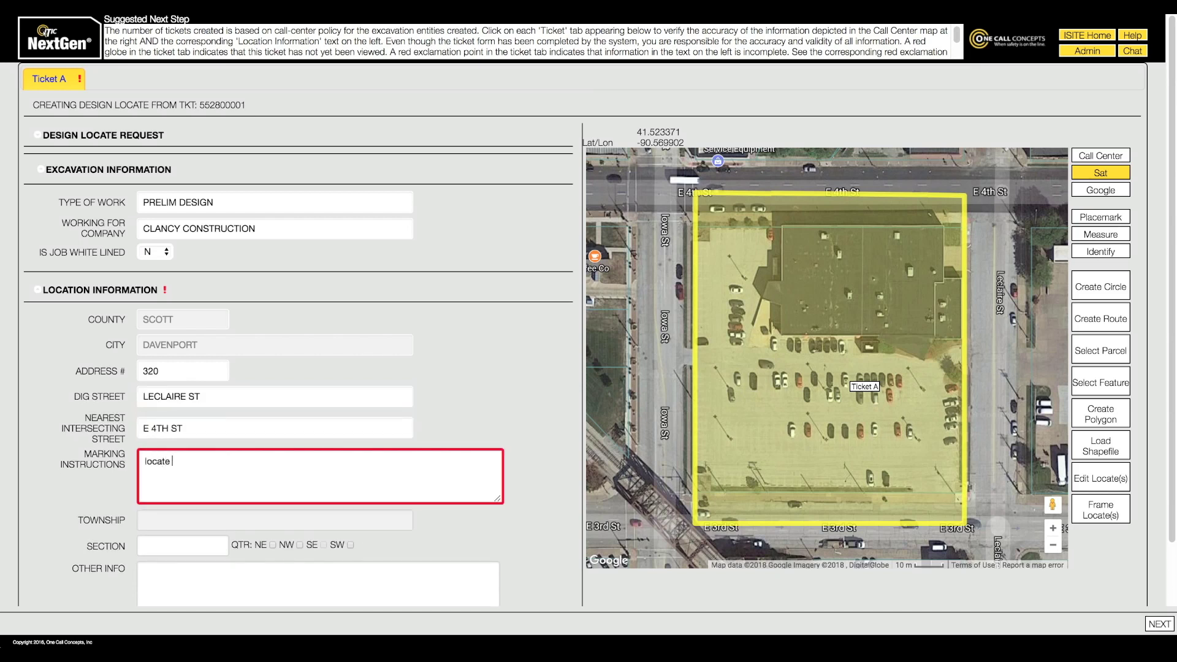
type("entire parking lot located on the s, s")
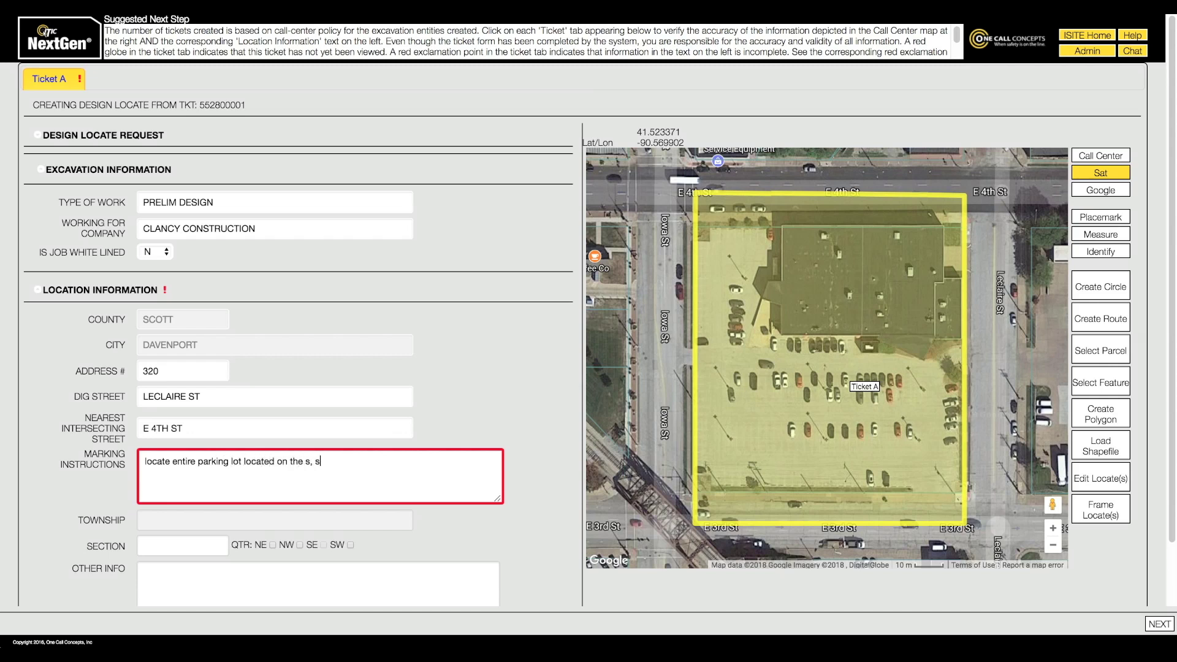
type("w, and w side of building at above ")
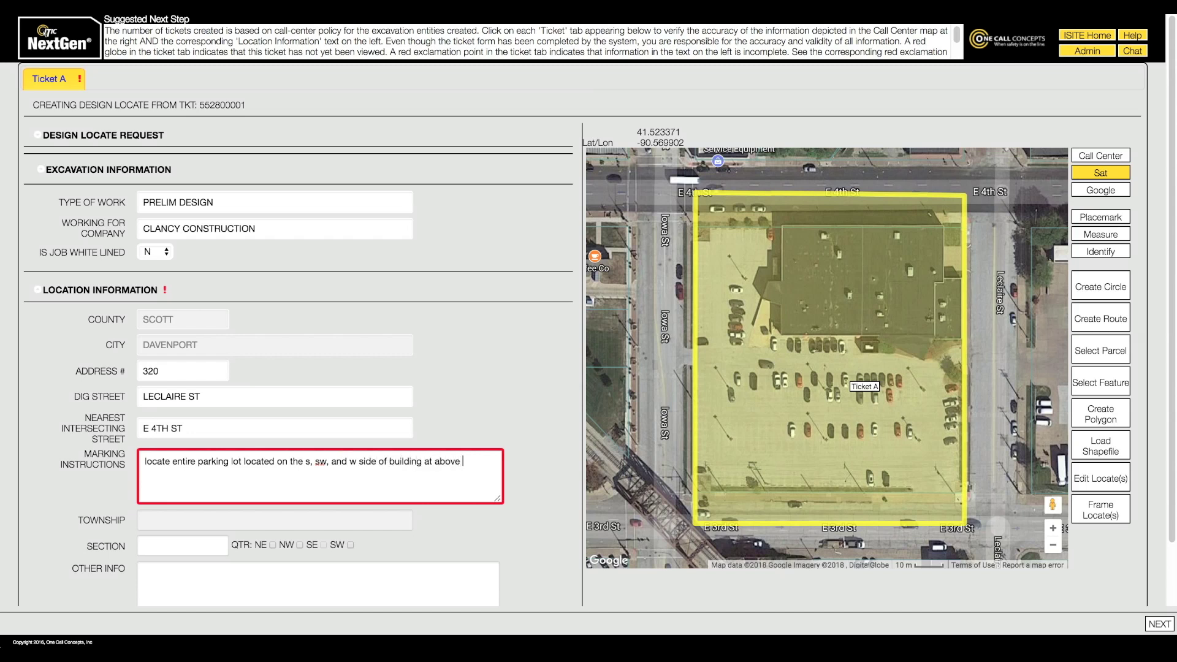
type("address")
scroll(557, 479, "down", 1)
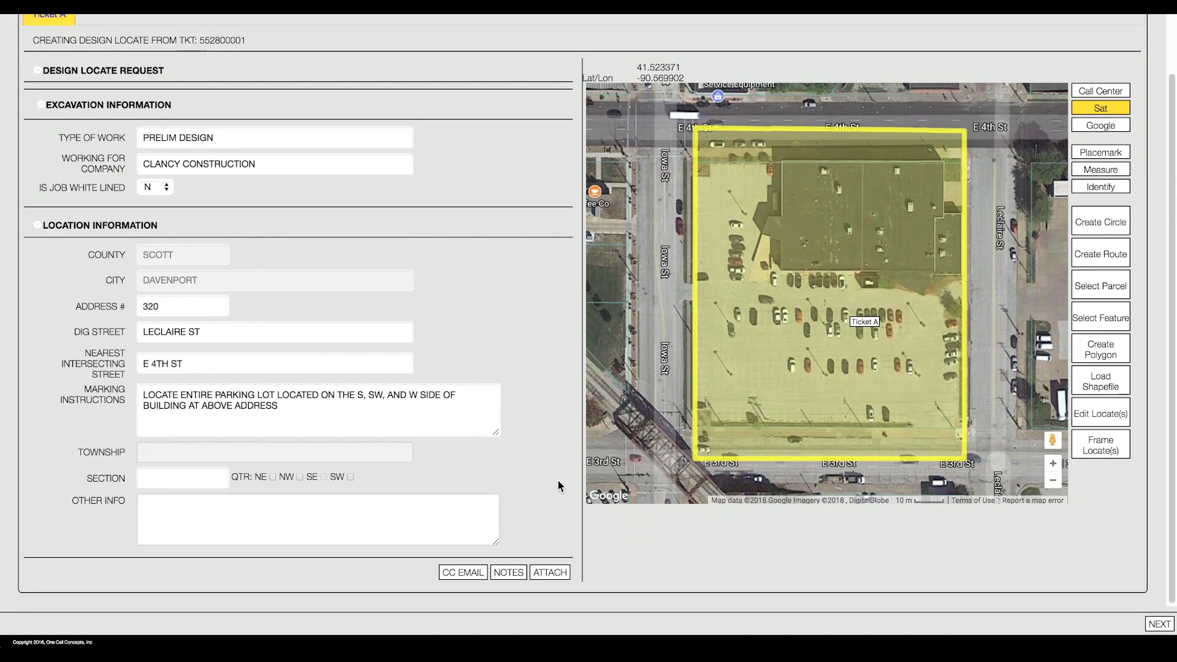
left_click(1158, 623)
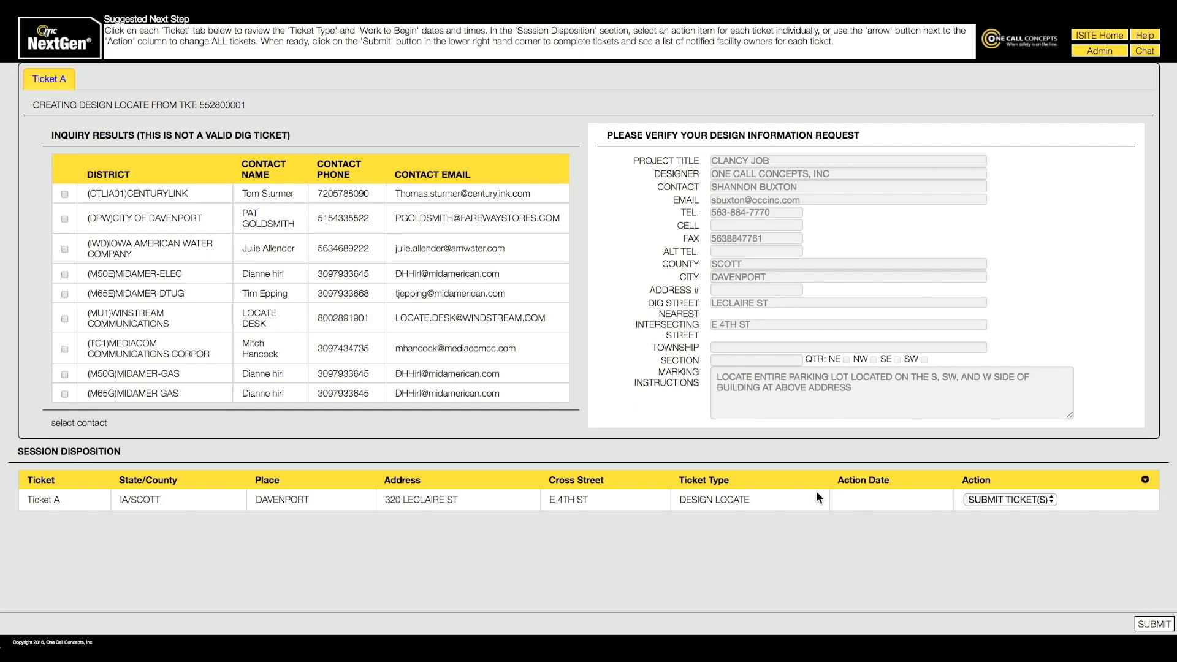
Tick CENTURYLINK for notification and submit the utility selection.
left_click(64, 195)
left_click(1155, 625)
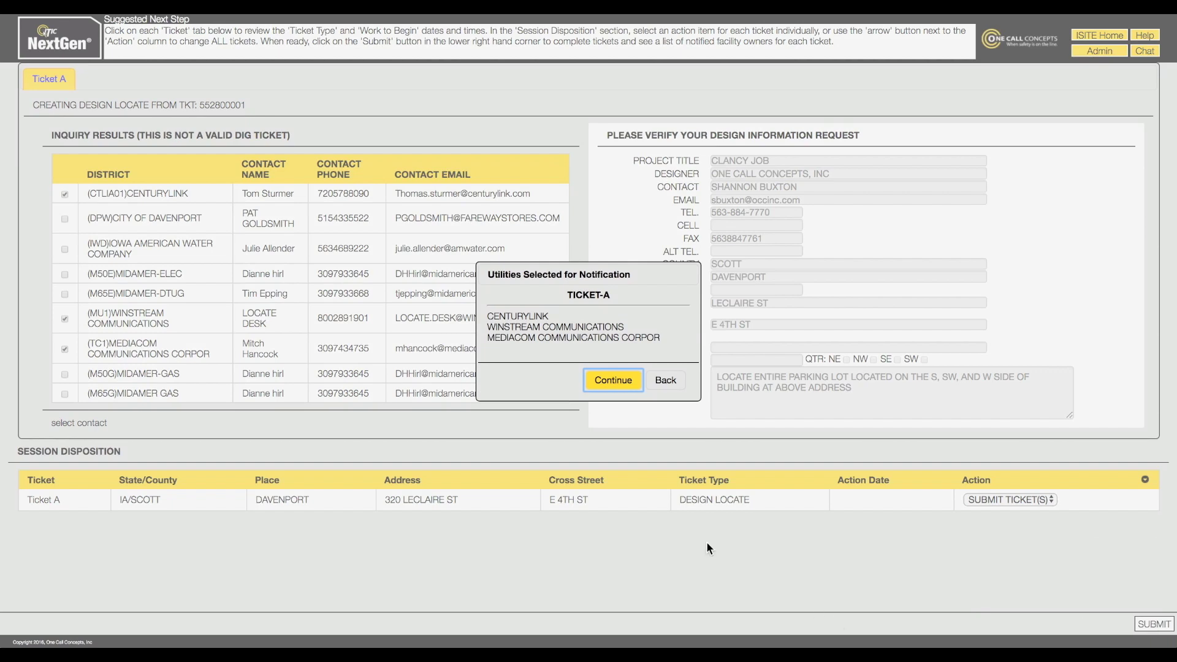
Confirm the selected utilities, then return to the design ticket list.
left_click(612, 380)
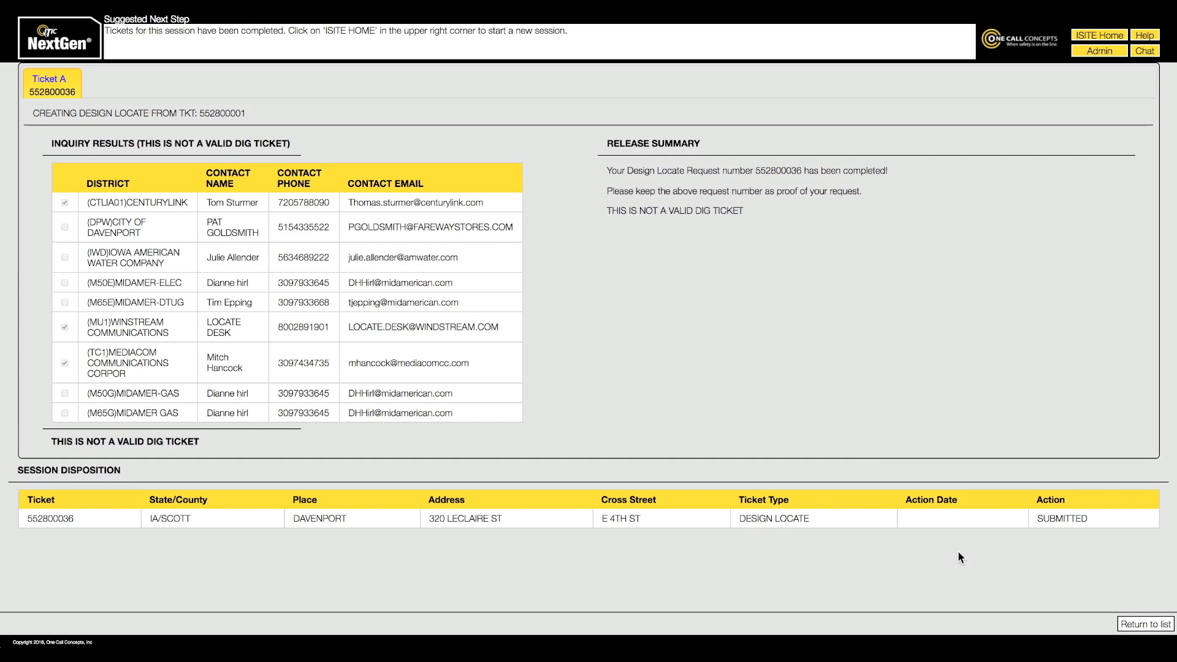
left_click(1145, 625)
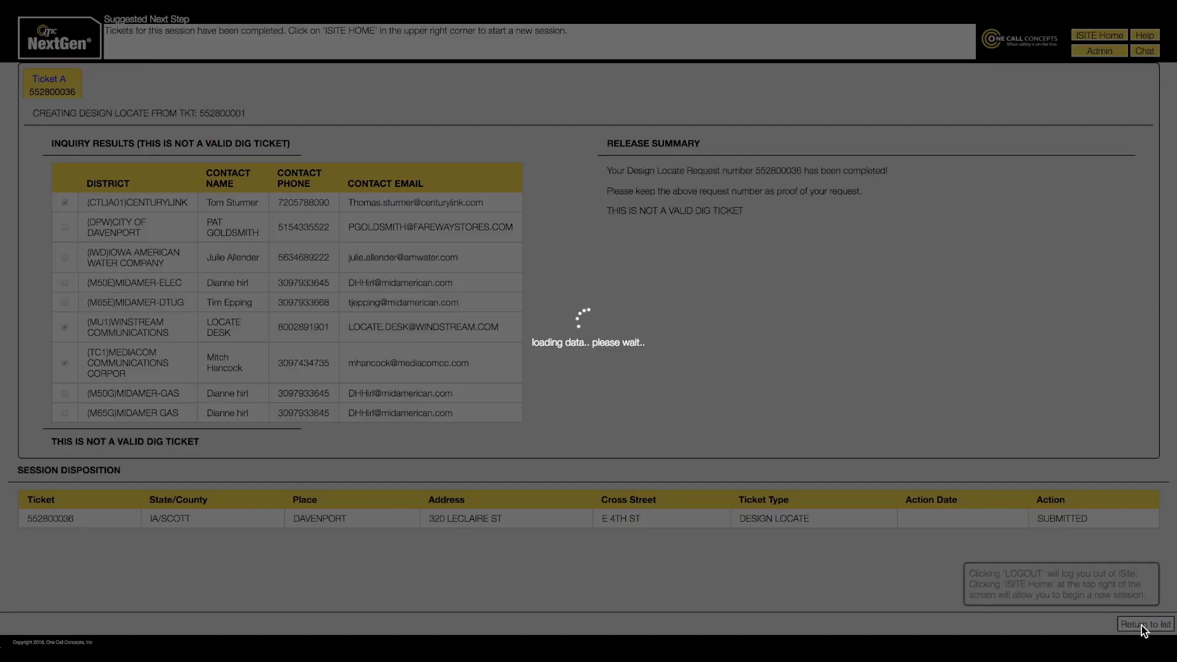